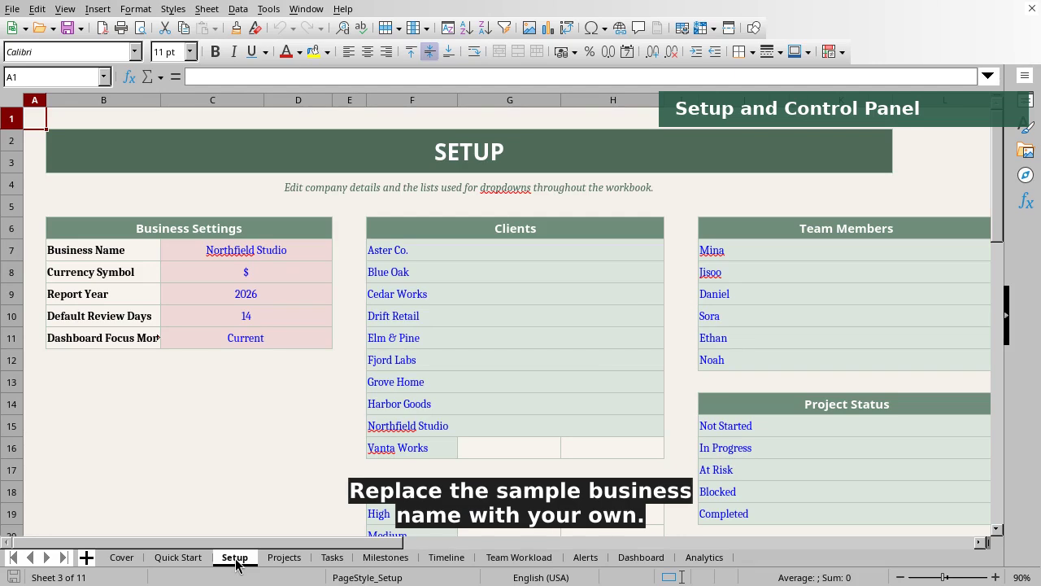
Step: Enter Brightline Creative Studio in the Currency Symbol setting, cell C8, of the Business Settings table
{"action": "left_click", "coordinate": [245, 277]}
{"action": "type", "text": "Brightline Creative Studio"}
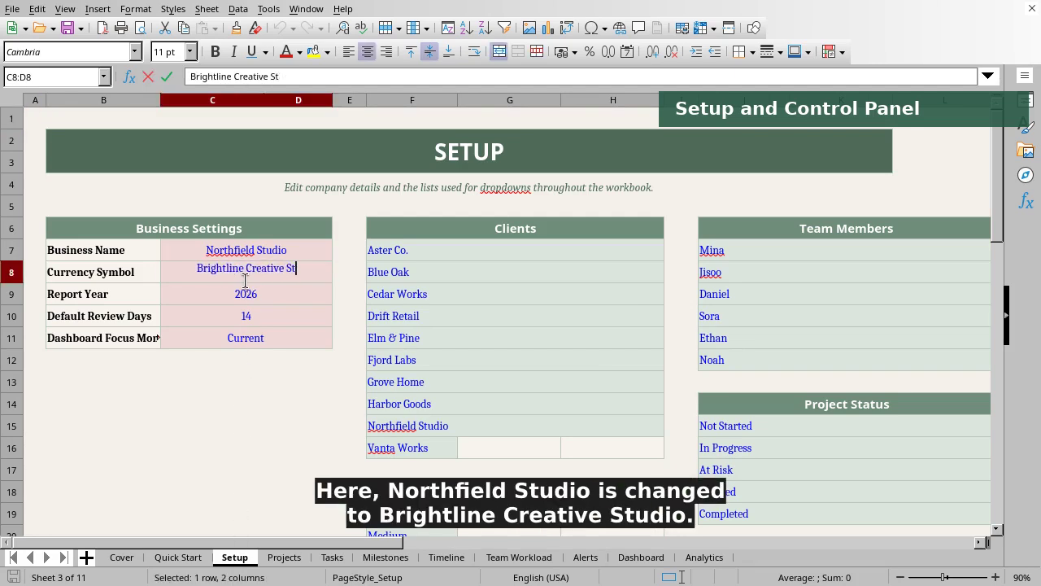
{"action": "key", "text": "Return"}
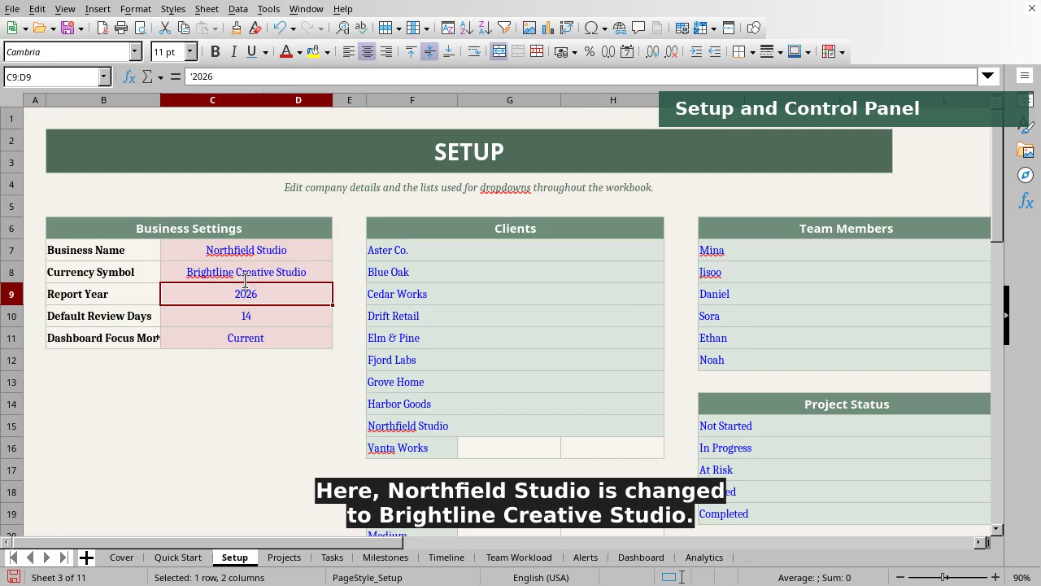
{"action": "left_click", "coordinate": [246, 340]}
{"action": "type", "text": "21"}
{"action": "key", "text": "Escape"}
{"action": "left_click", "coordinate": [248, 351]}
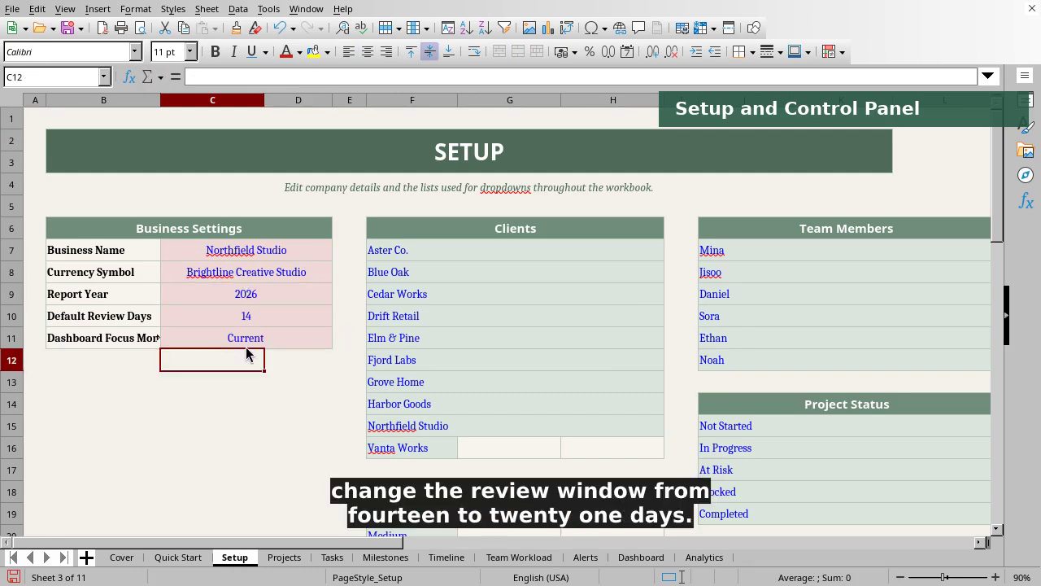
Step: Replace the heading in F18, above the High and Medium entries, with MidasAria Co
{"action": "left_click", "coordinate": [411, 492]}
{"action": "type", "text": "MidasAria Co."}
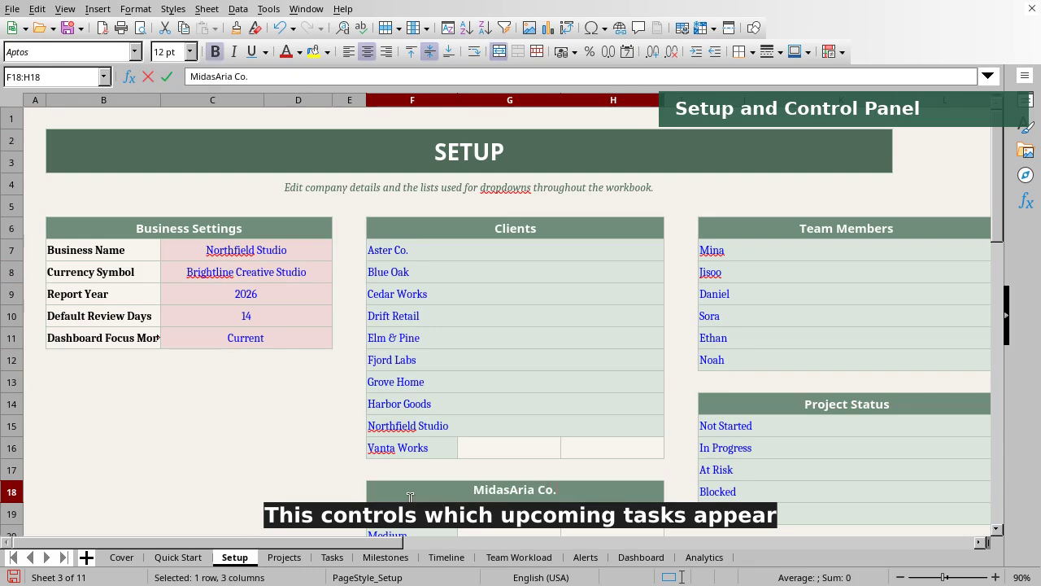
{"action": "key", "text": "Return"}
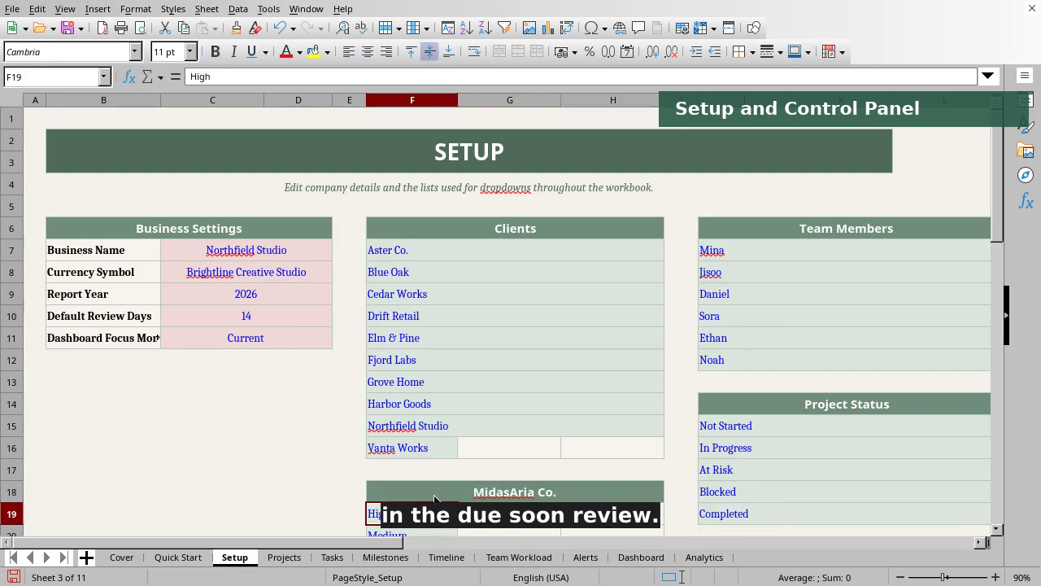
Step: Replace the Project Status heading in row 14 with the new team member's first name
{"action": "left_click", "coordinate": [732, 418]}
{"action": "type", "text": "Alex"}
{"action": "key", "text": "Return"}
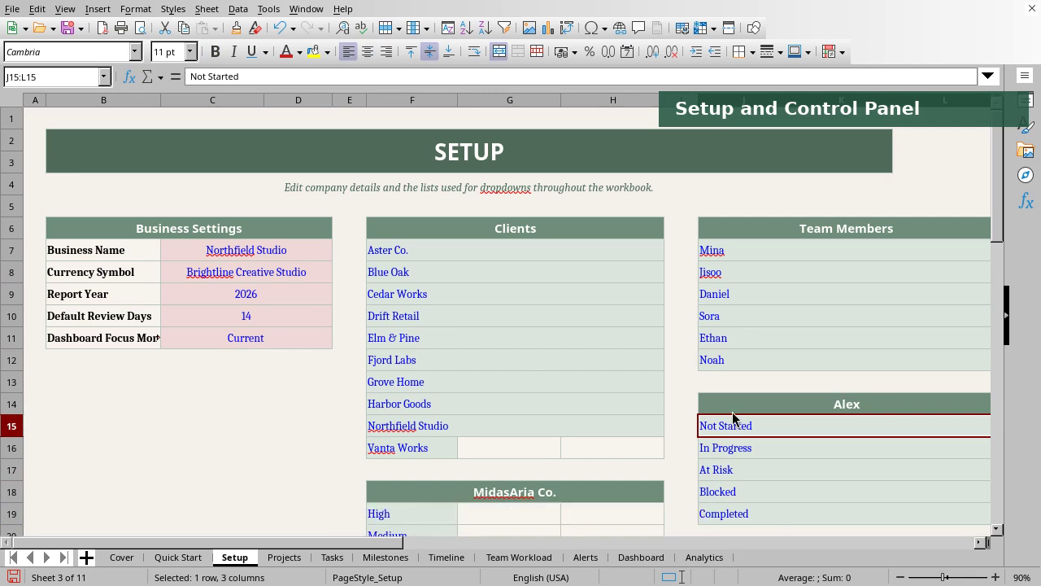
Step: On the Projects sheet, start a new project in row 13 with ID PRJ-111 and name Client Portal Launch
{"action": "left_click", "coordinate": [284, 558]}
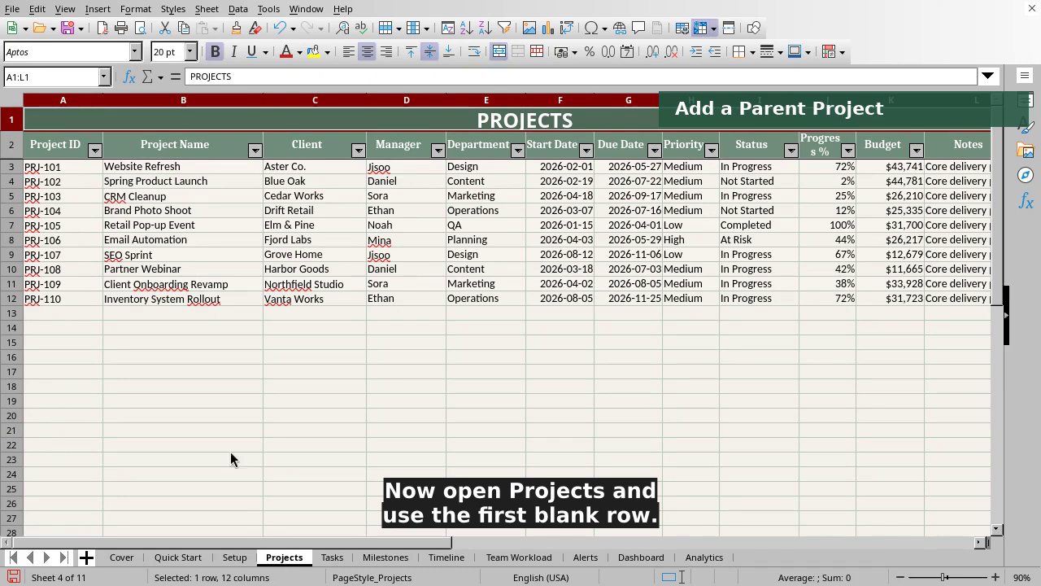
{"action": "left_click", "coordinate": [40, 76]}
{"action": "type", "text": "A13"}
{"action": "key", "text": "Return"}
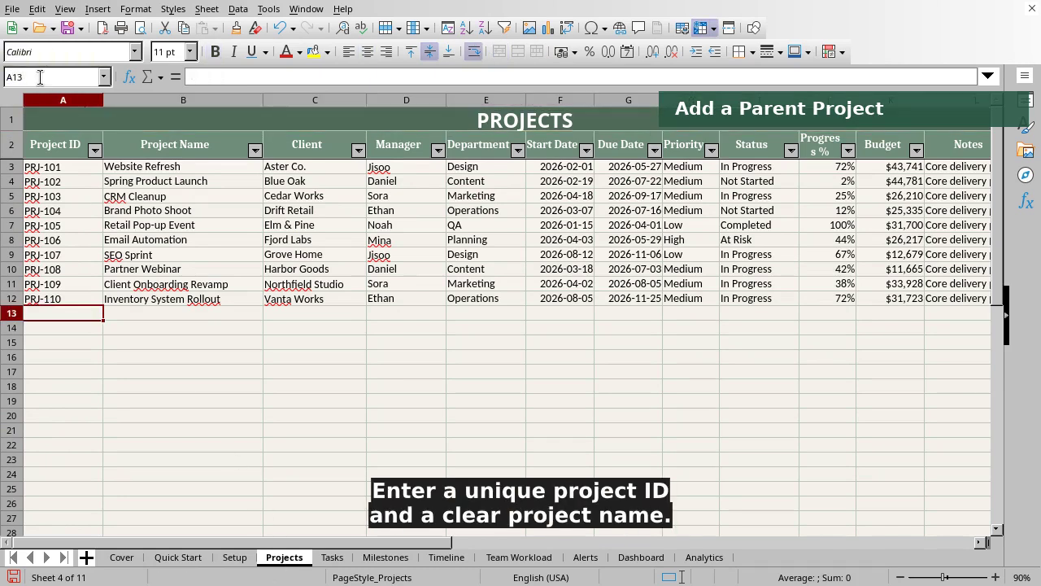
{"action": "type", "text": "PRJ-111"}
{"action": "key", "text": "Tab"}
{"action": "type", "text": "Client Portal Launch"}
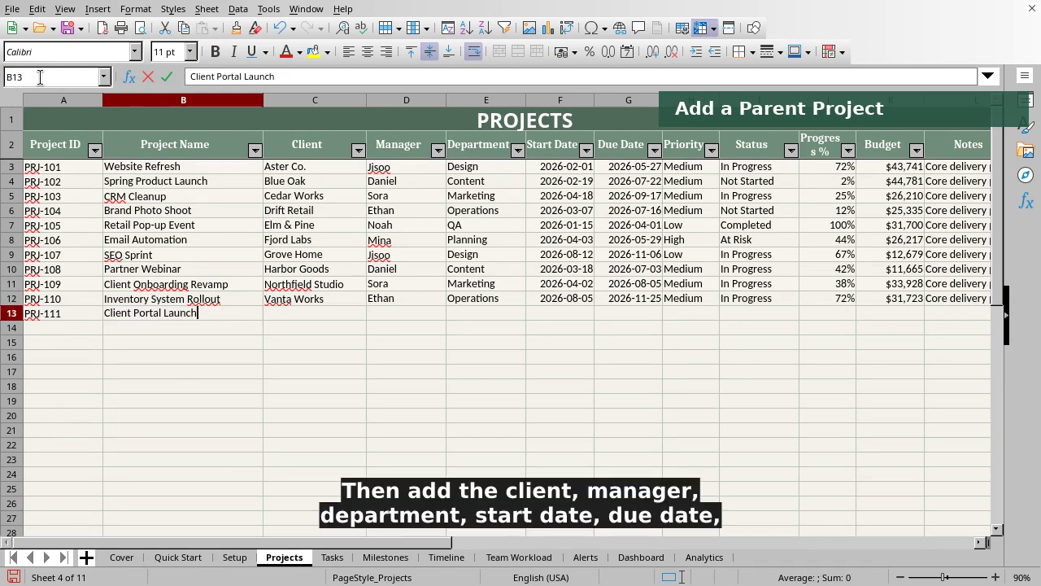
{"action": "key", "text": "Tab"}
{"action": "type", "text": "Midwinter"}
{"action": "key", "text": "Escape"}
{"action": "key", "text": "Tab"}
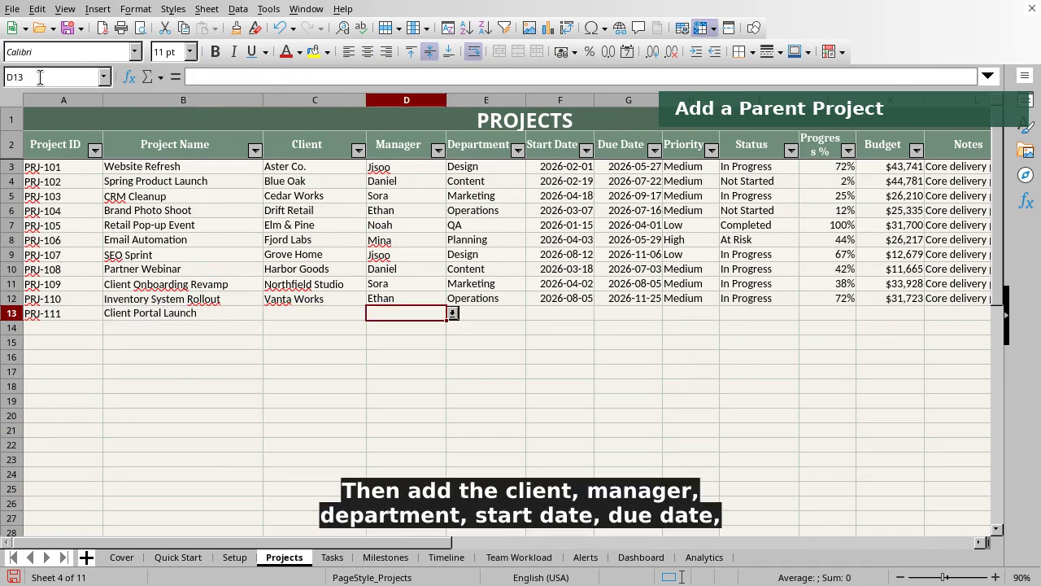
{"action": "type", "text": "Alex"}
{"action": "key", "text": "Escape"}
Step: Set the new project's department to Design, start date to 2026-07-20 and due date to 2026-09-30
{"action": "key", "text": "Tab"}
{"action": "type", "text": "Design"}
{"action": "key", "text": "Tab"}
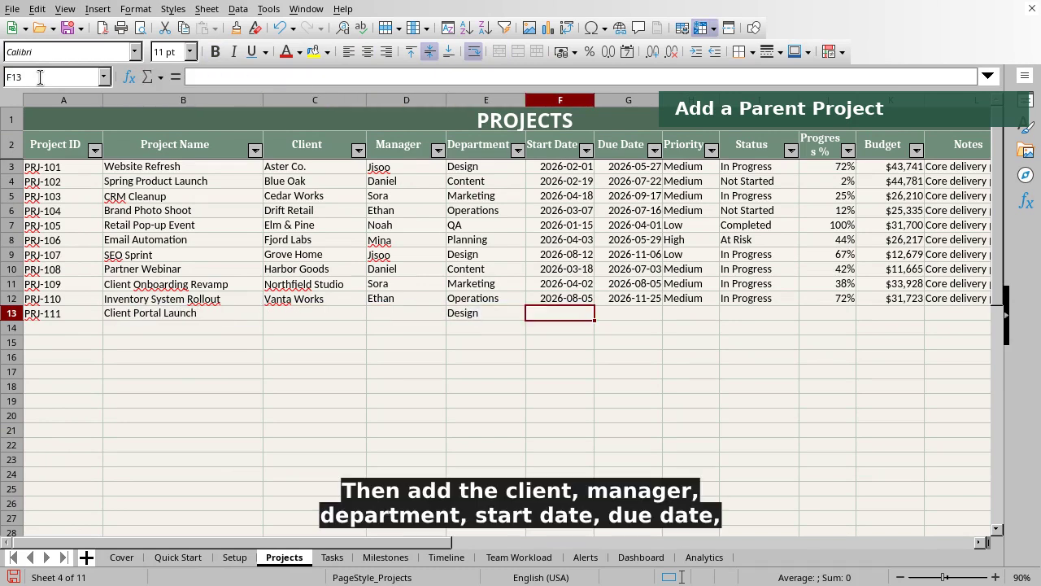
{"action": "type", "text": "2026-07-20"}
{"action": "key", "text": "Tab"}
{"action": "type", "text": "2026-09-30"}
{"action": "key", "text": "Tab"}
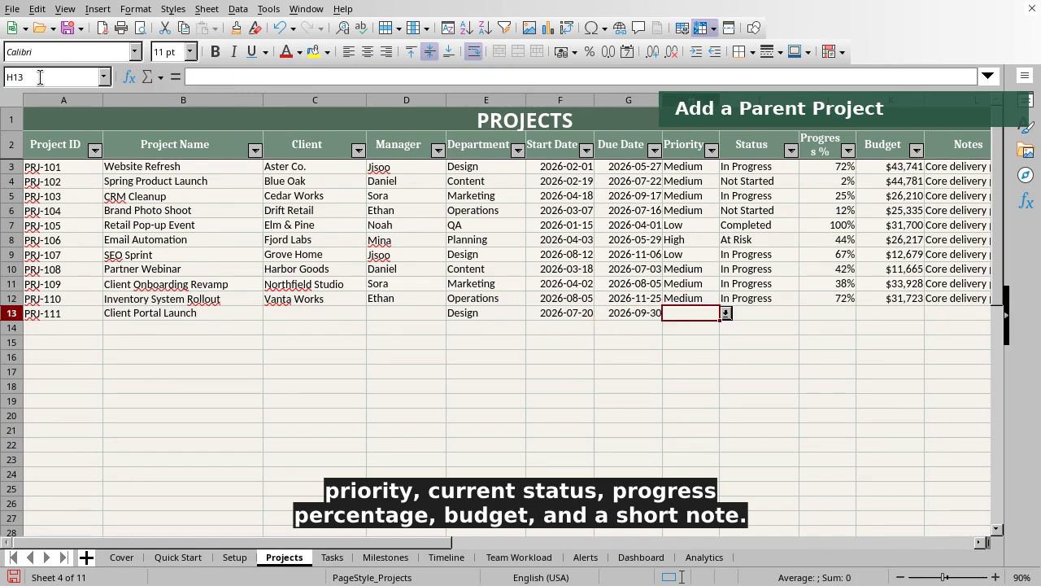
Step: Set the PRJ-111 project's priority to High and its status to In Progress
{"action": "type", "text": "High"}
{"action": "key", "text": "Tab"}
{"action": "type", "text": "In Progress"}
{"action": "key", "text": "Tab"}
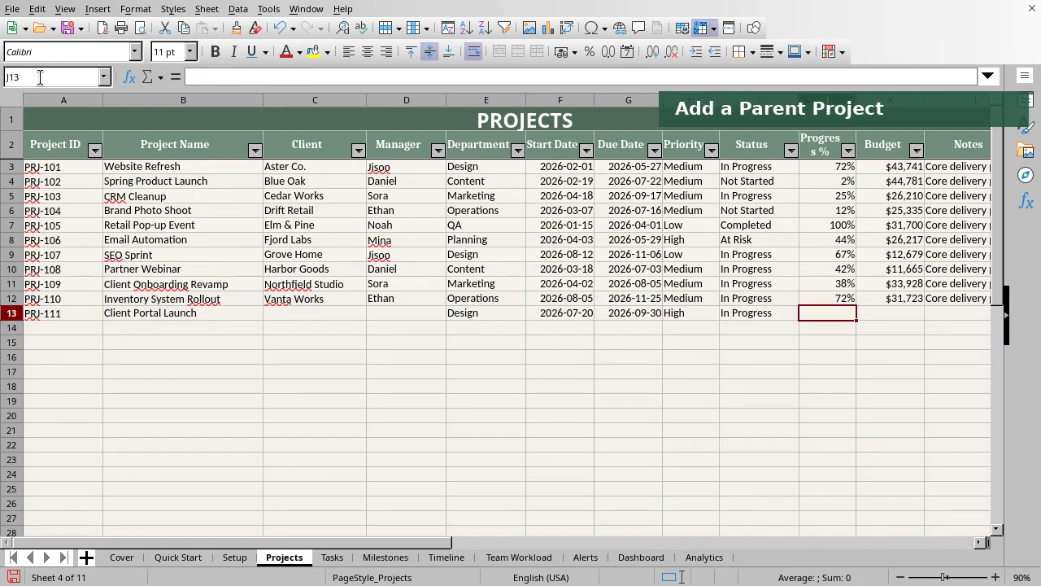
Step: Enter progress 0.1, budget 18000 and the note "New client portal rollout" for project PRJ-111
{"action": "type", "text": "0.1"}
{"action": "key", "text": "Tab"}
{"action": "type", "text": "18000"}
{"action": "key", "text": "Tab"}
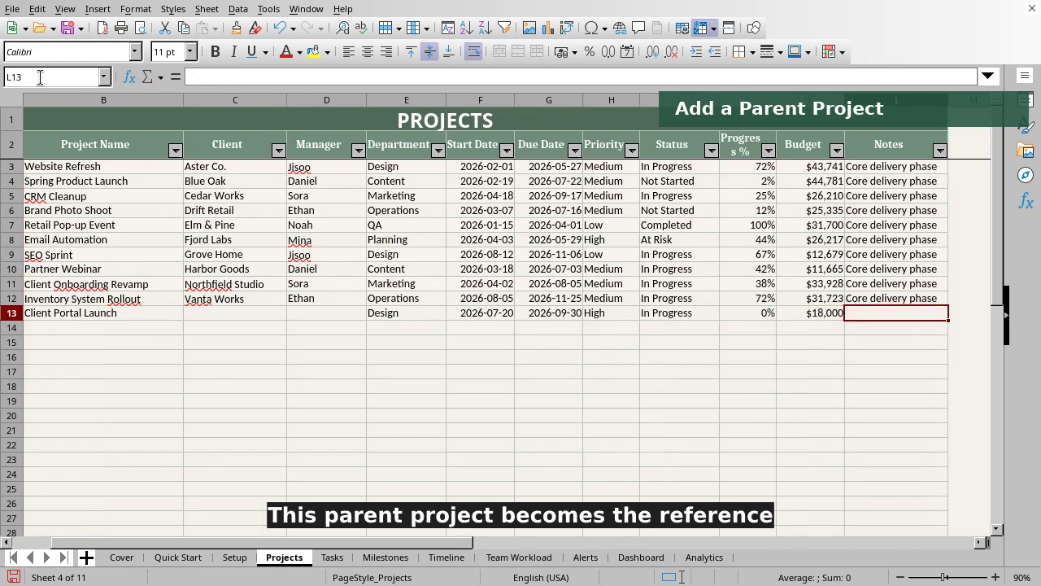
{"action": "type", "text": "New client portal rollout"}
{"action": "key", "text": "Tab"}
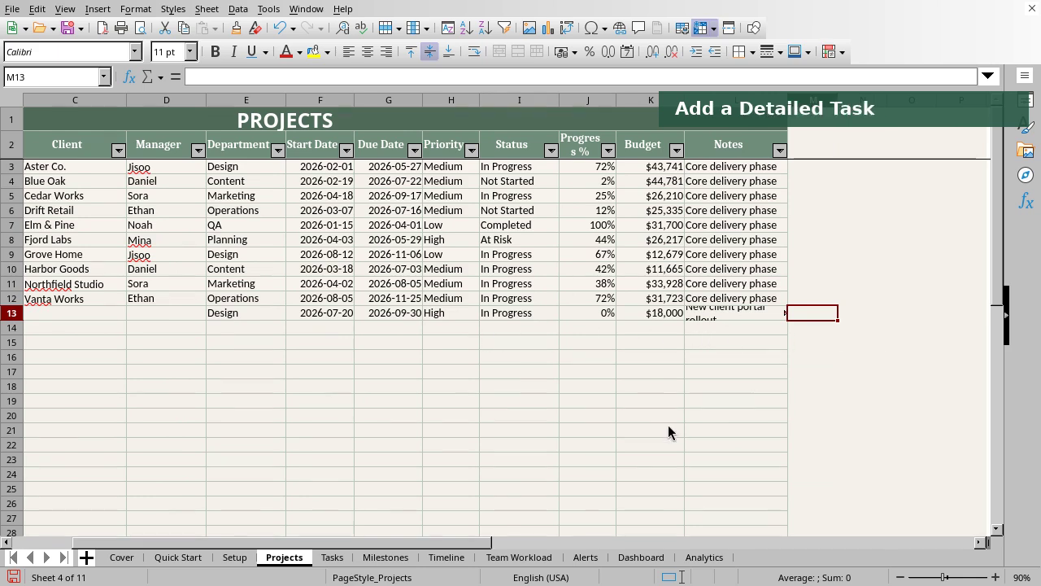
Step: On the Tasks sheet, add task TSK-1061 in row 63 under project PRJ-111, named Build onboarding dashboard
{"action": "left_click", "coordinate": [334, 559]}
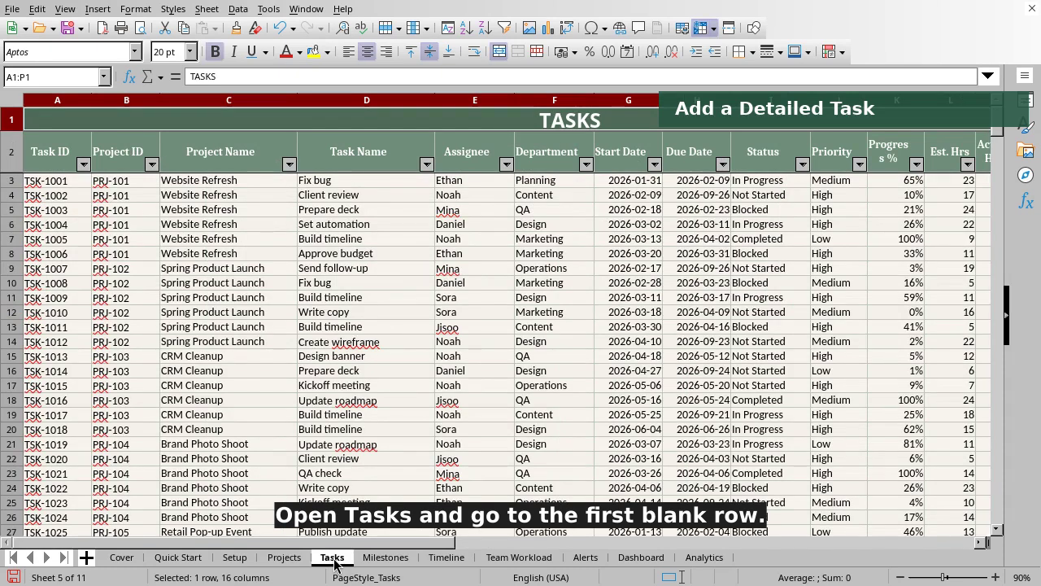
{"action": "left_click", "coordinate": [40, 78]}
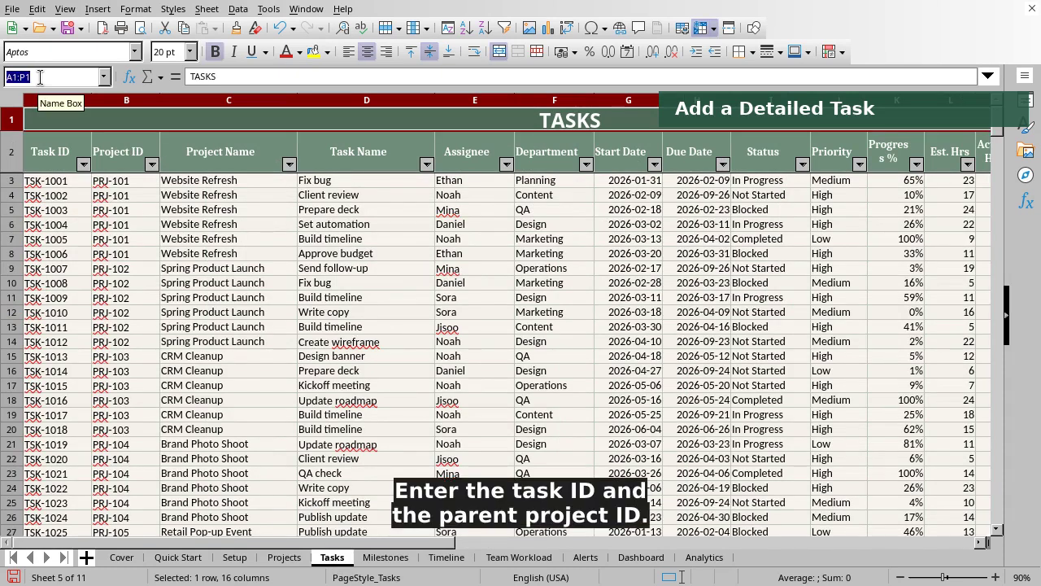
{"action": "type", "text": "A63"}
{"action": "key", "text": "Return"}
{"action": "type", "text": "TSK-1061"}
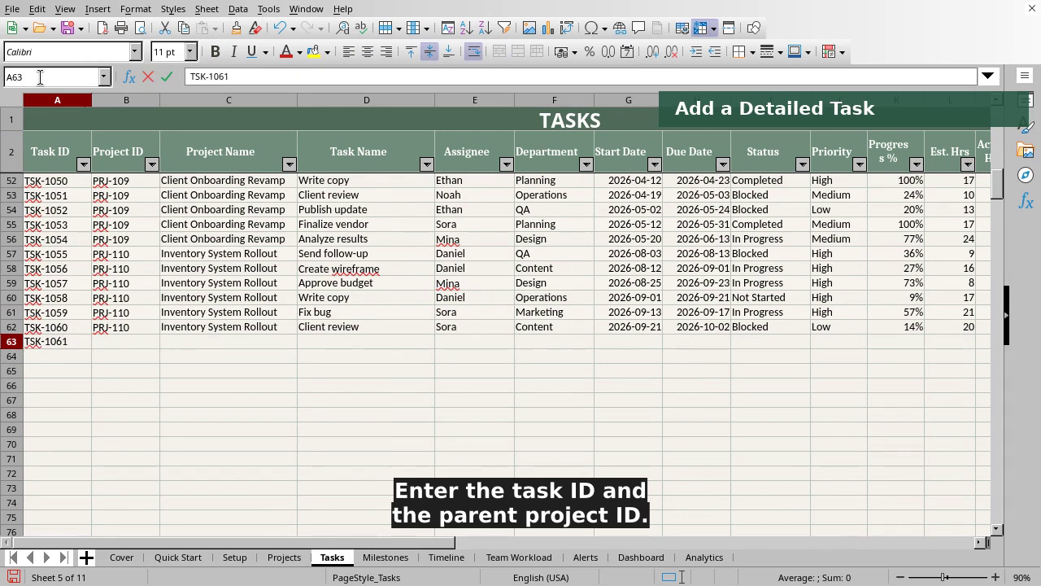
{"action": "key", "text": "Tab"}
{"action": "type", "text": "PRJ-111"}
{"action": "key", "text": "Tab"}
{"action": "key", "text": "Tab"}
{"action": "type", "text": "Build onboarding dashboard"}
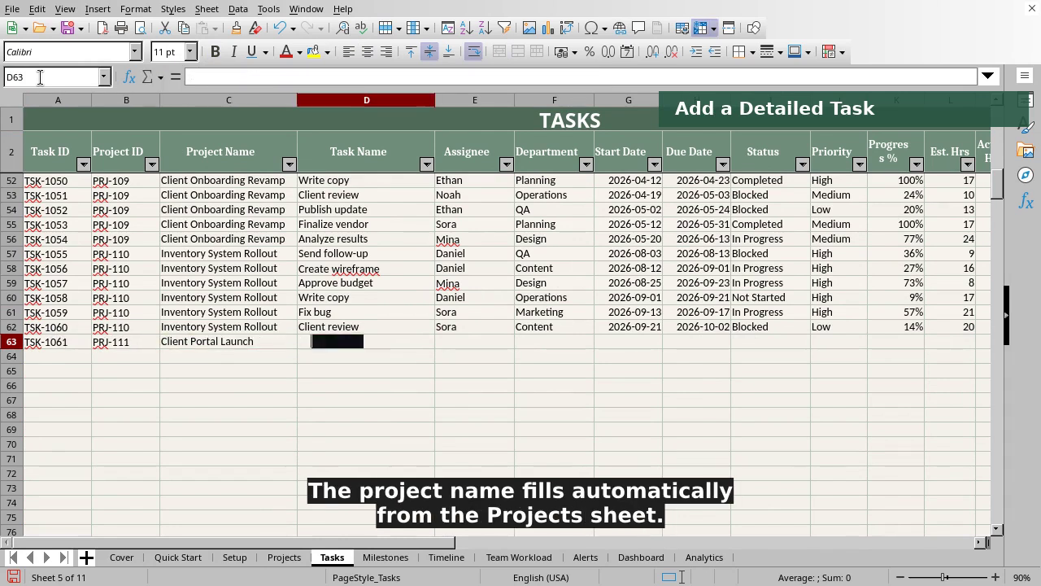
{"action": "key", "text": "Tab"}
Step: Try to enter the task's assignee, and fill in department Design, start date 2026-07-20 and due date 2026-07-28
{"action": "type", "text": "Alex"}
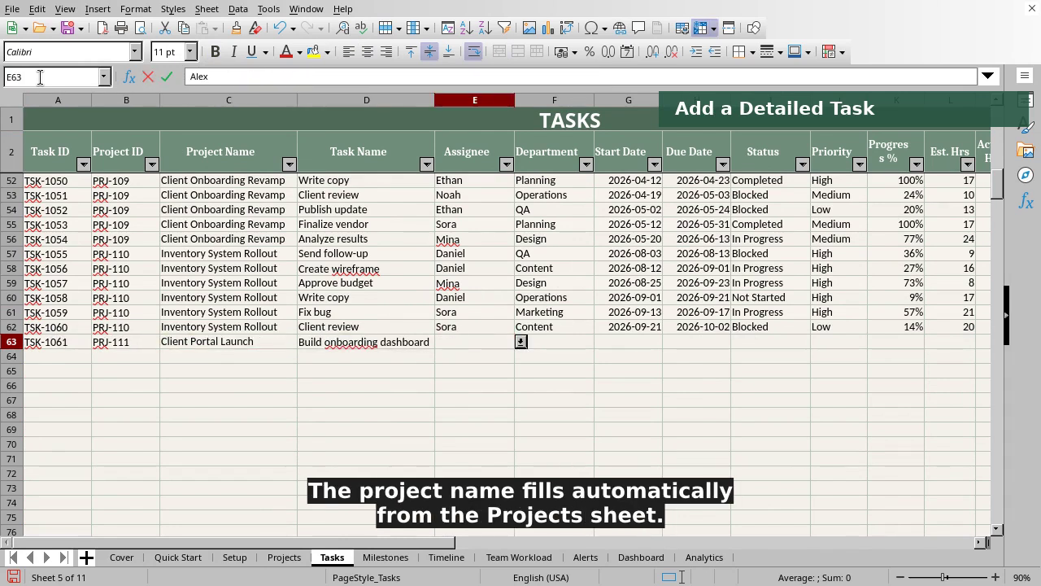
{"action": "key", "text": "Tab"}
{"action": "type", "text": "Design"}
{"action": "key", "text": "Tab"}
{"action": "type", "text": "2026-07-20"}
{"action": "key", "text": "Tab"}
{"action": "type", "text": "2026-07-28"}
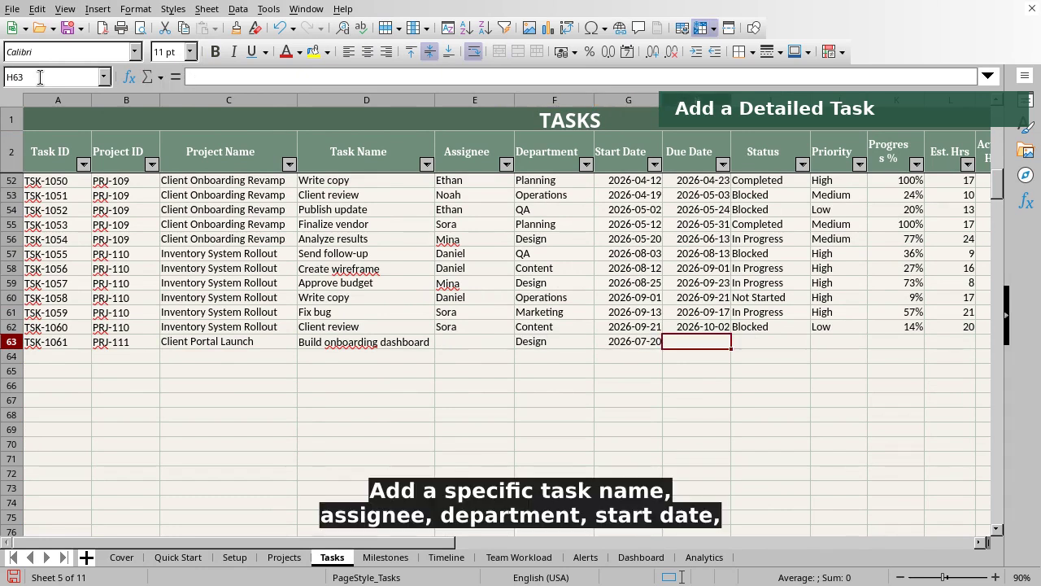
{"action": "key", "text": "Tab"}
Step: Set task TSK-1061's status to In Progress, priority to High and progress to 0.25
{"action": "type", "text": "In Progress"}
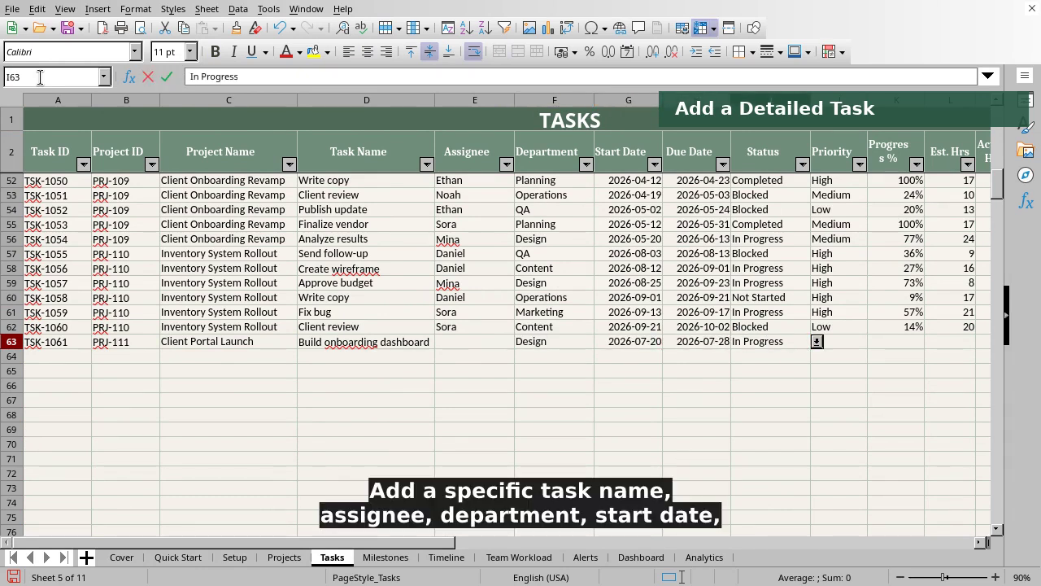
{"action": "key", "text": "Tab"}
{"action": "type", "text": "High"}
{"action": "key", "text": "Tab"}
{"action": "type", "text": "0.25"}
{"action": "key", "text": "Tab"}
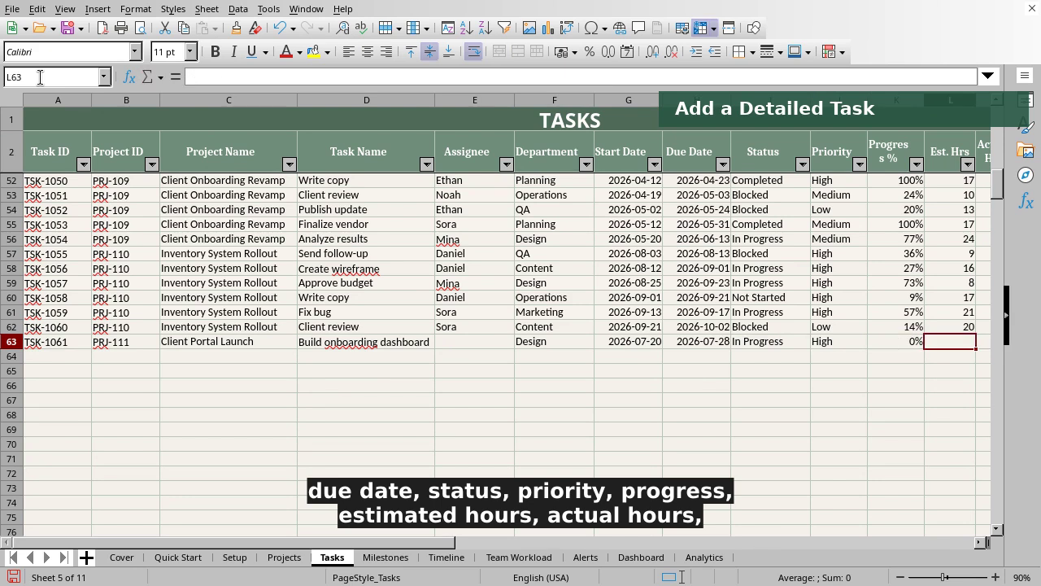
Step: Enter 12 estimated hours, 3 actual hours and the note "First prototype" for task TSK-1061
{"action": "type", "text": "12"}
{"action": "key", "text": "Tab"}
{"action": "type", "text": "3"}
{"action": "key", "text": "Tab"}
{"action": "type", "text": "First prototype"}
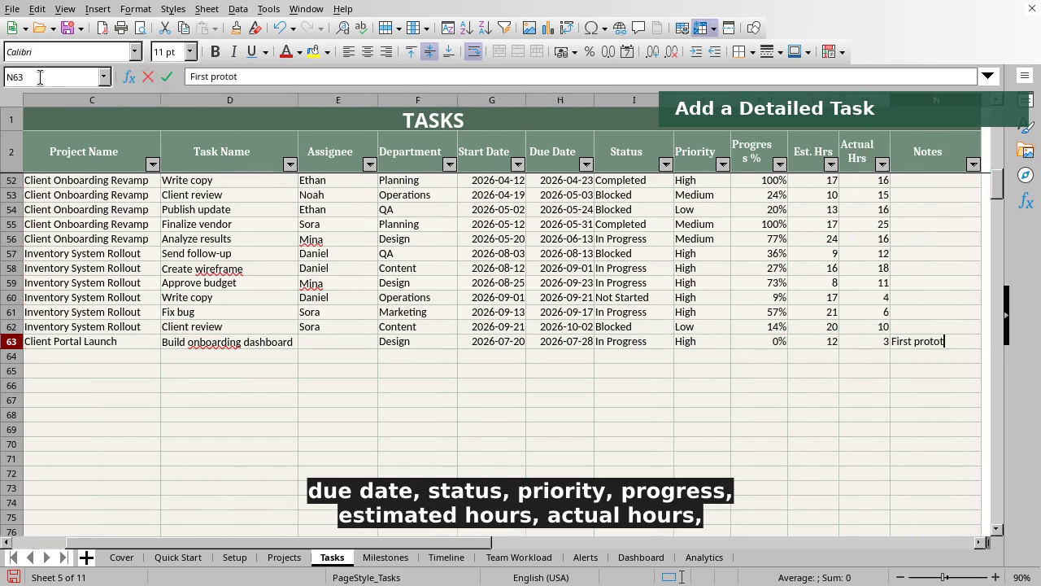
{"action": "key", "text": "Tab"}
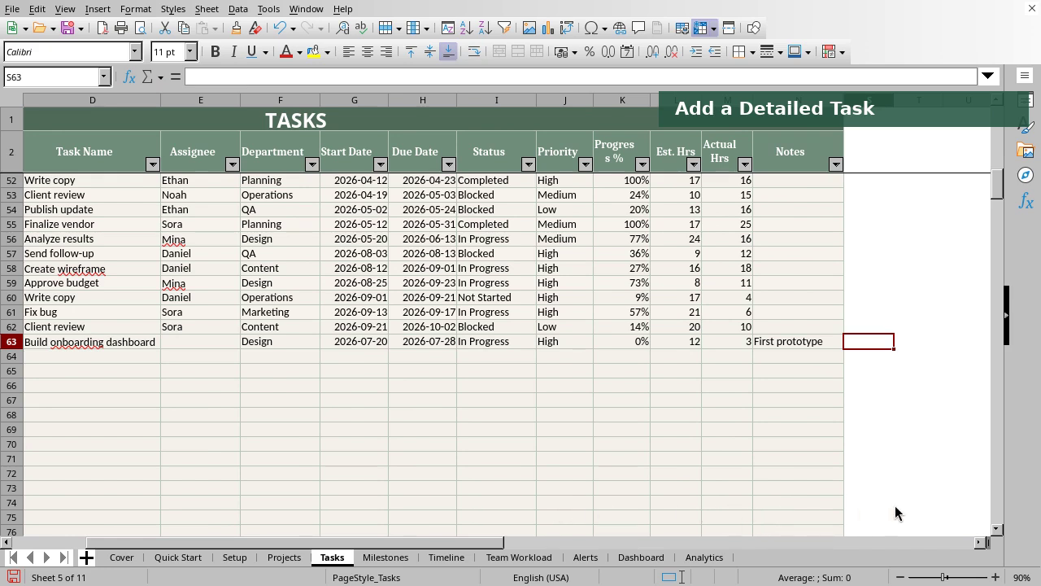
Step: On the Milestones sheet, add milestone MS-231 in row 33 for project PRJ-111, described as Client approval
{"action": "left_click", "coordinate": [386, 560]}
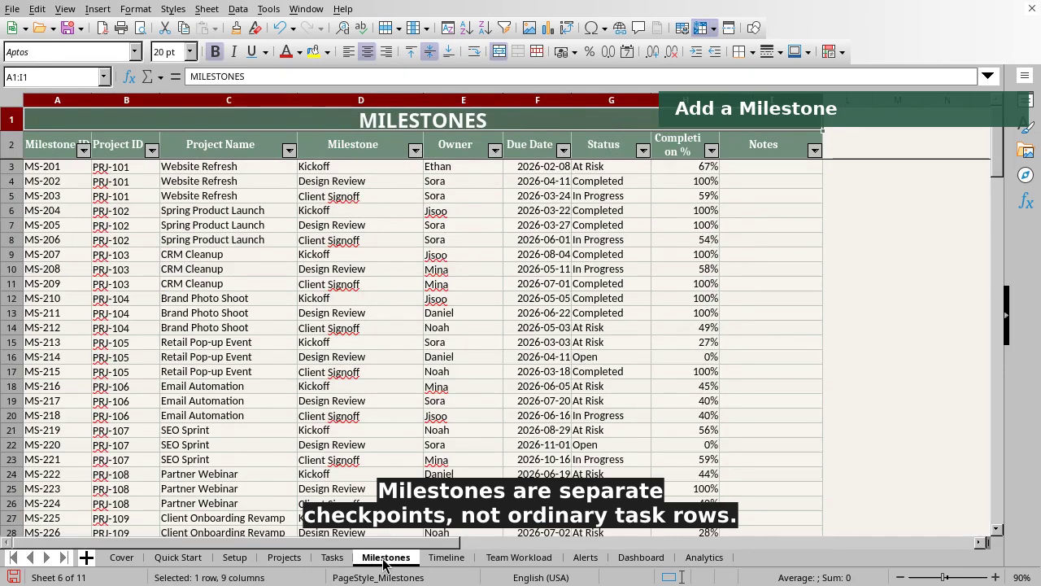
{"action": "left_click", "coordinate": [40, 77]}
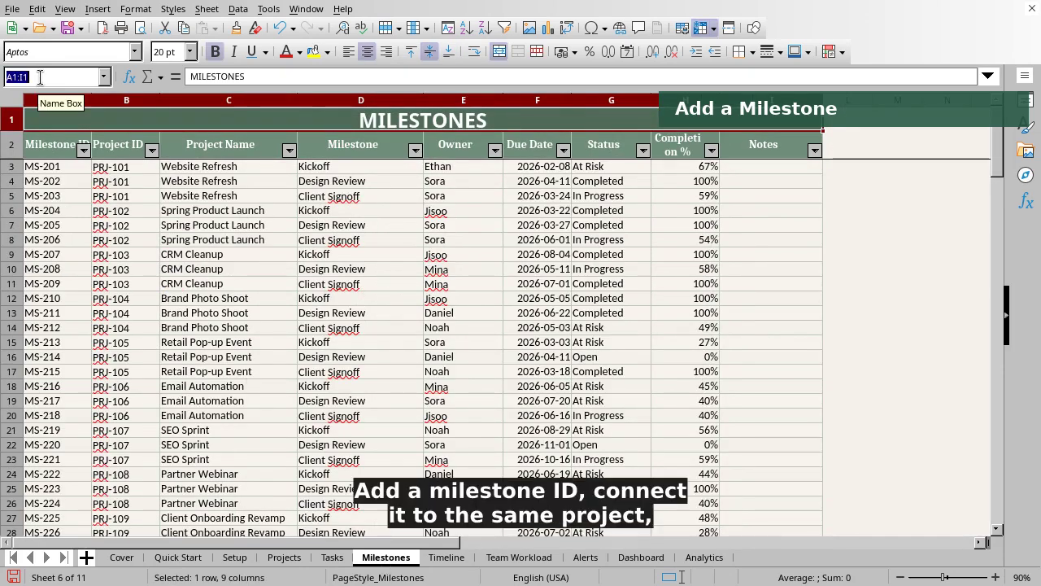
{"action": "type", "text": "A33"}
{"action": "key", "text": "Return"}
{"action": "type", "text": "MS-231"}
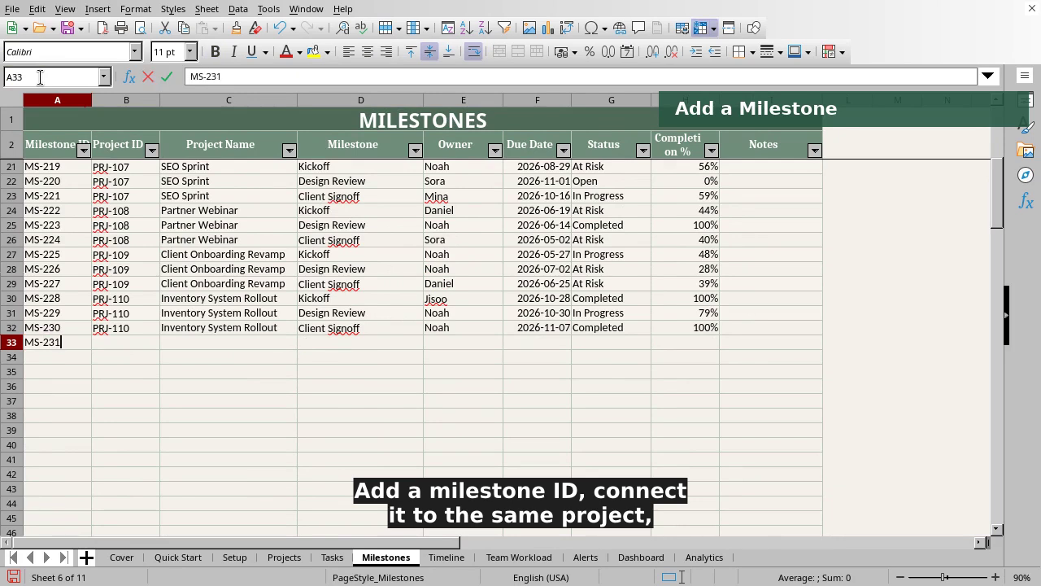
{"action": "key", "text": "Tab"}
{"action": "type", "text": "PRJ-111"}
{"action": "key", "text": "Tab"}
{"action": "key", "text": "Tab"}
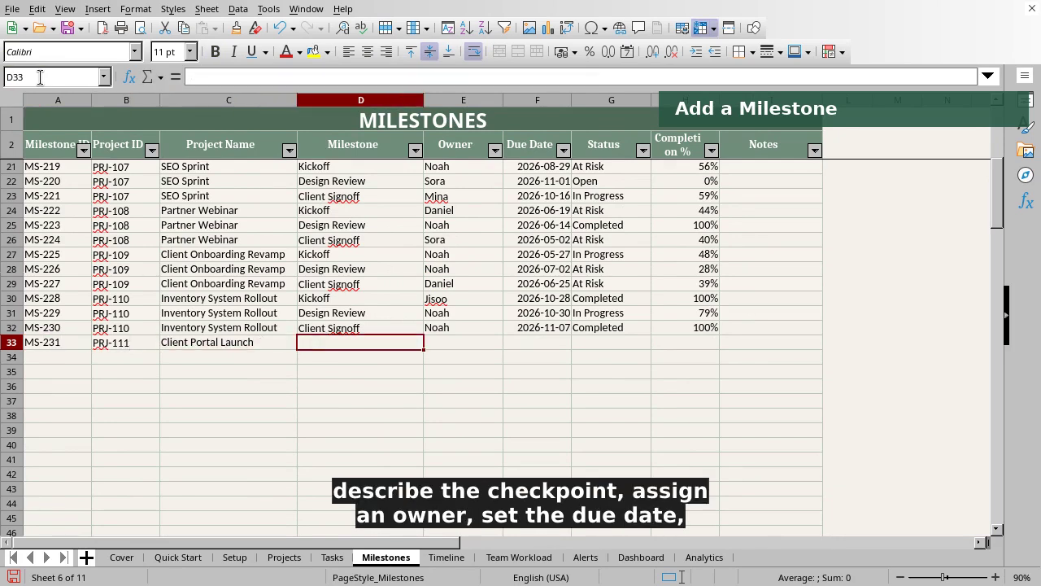
{"action": "type", "text": "Client approval"}
{"action": "key", "text": "Tab"}
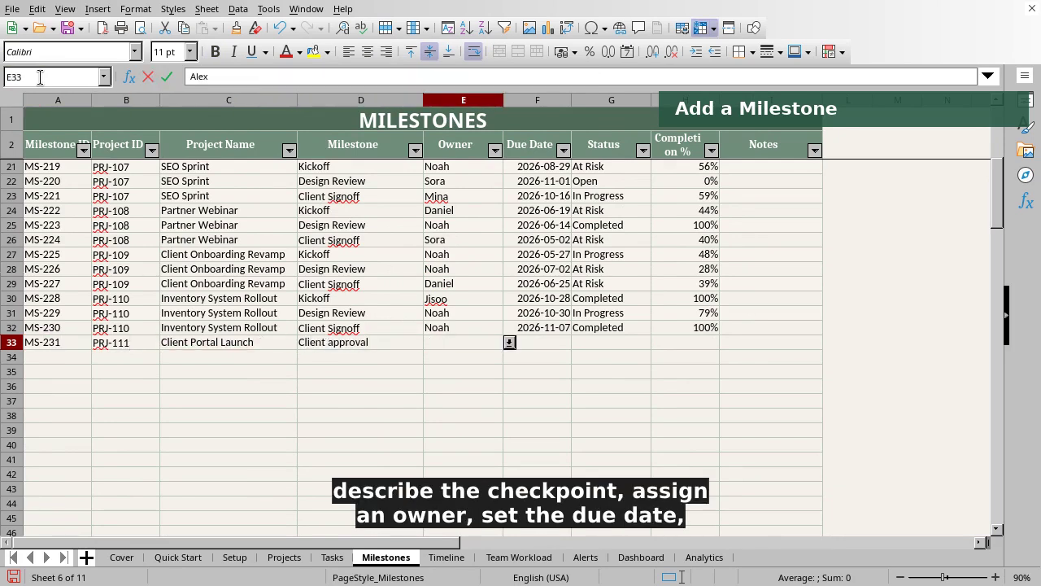
Step: Set the Client approval milestone's due date to 2026-07-30 and its status to At Risk
{"action": "key", "text": "Tab"}
{"action": "type", "text": "2026-07-30"}
{"action": "key", "text": "Tab"}
{"action": "type", "text": "At Risk"}
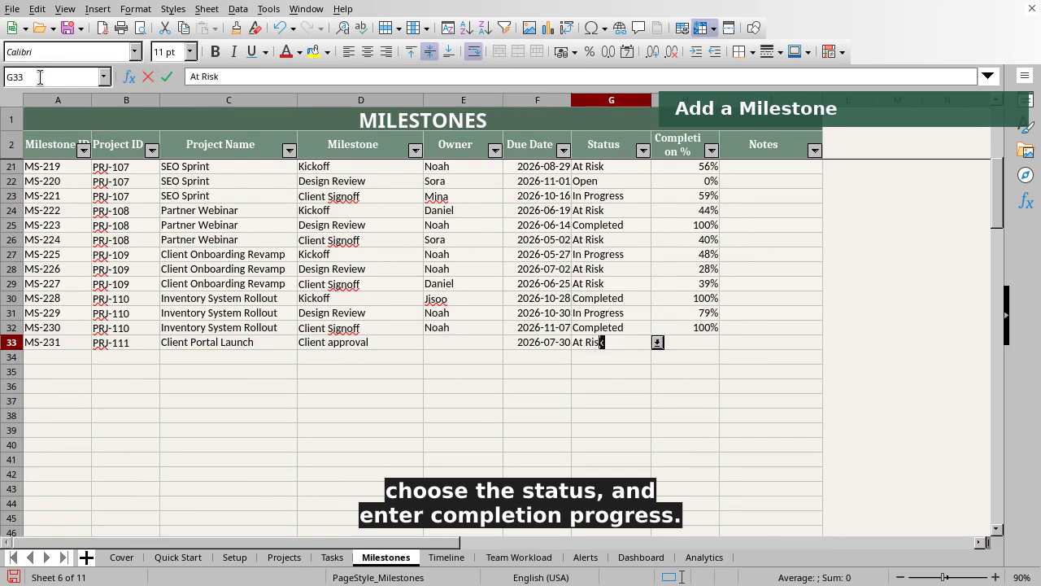
{"action": "key", "text": "Tab"}
Step: Enter 0.5% completion and the note "Waiting for feedback" for milestone MS-231
{"action": "type", "text": "0.5%"}
{"action": "key", "text": "Tab"}
{"action": "type", "text": "Waiting for feedback"}
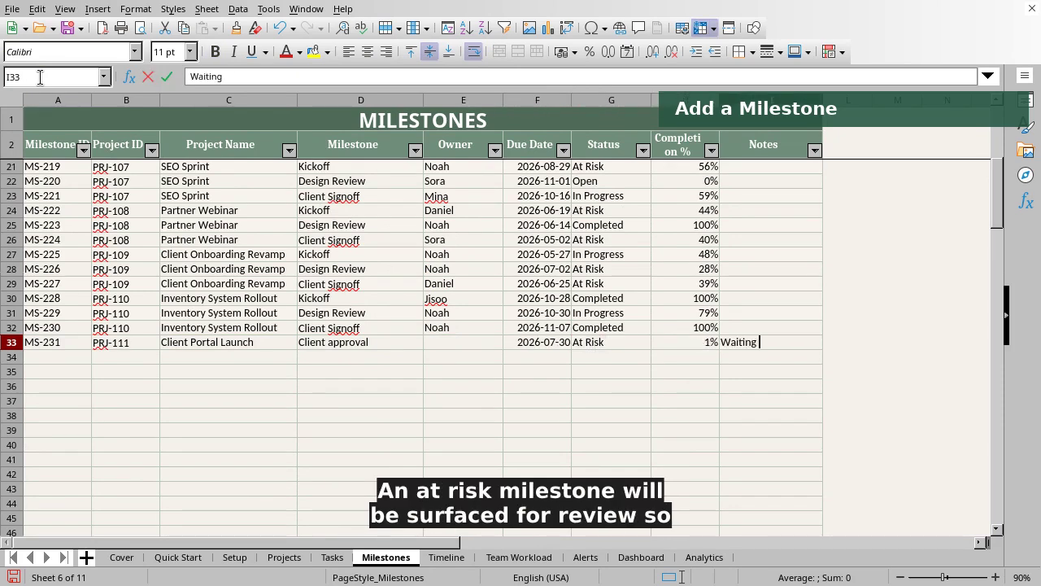
{"action": "key", "text": "Tab"}
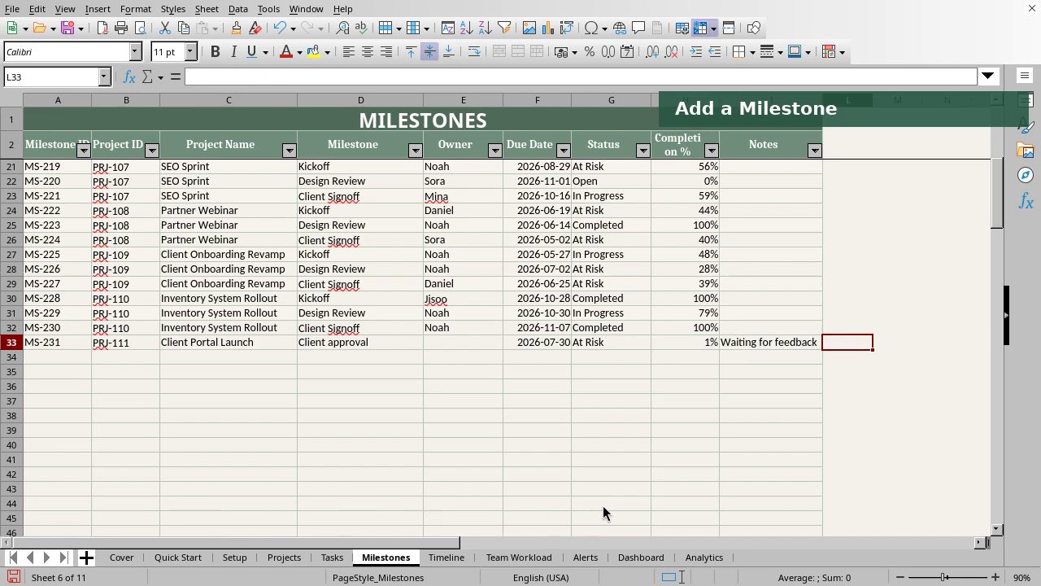
Step: Review the summary figures and charts at the beginning of the Dashboard sheet
{"action": "left_click", "coordinate": [641, 559]}
{"action": "key", "text": "ctrl+Home"}
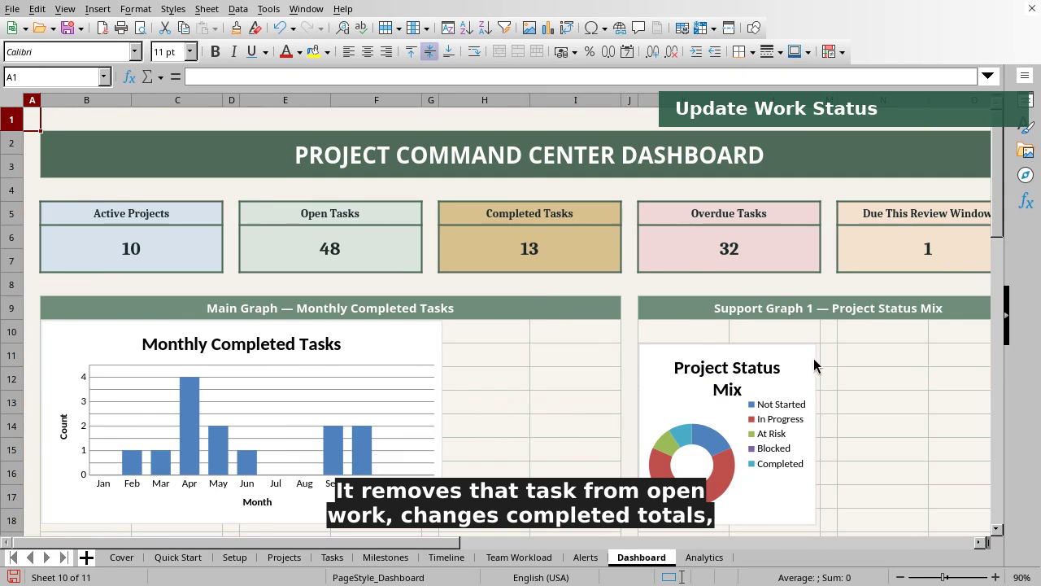
Step: On the Tasks sheet, set the status in cell I3 to Completed and check the updated summary figures on the Dashboard
{"action": "left_click", "coordinate": [334, 560]}
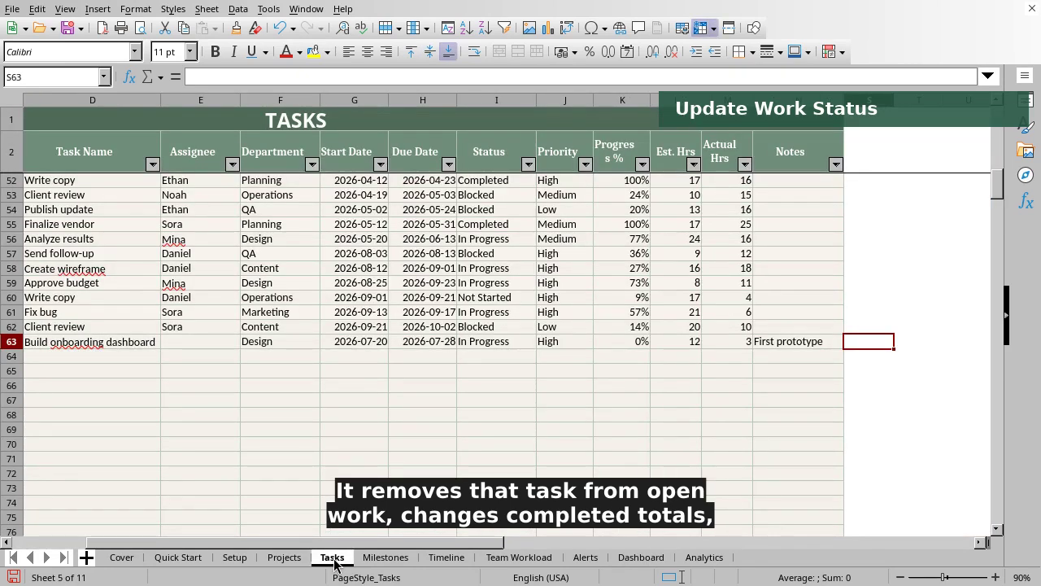
{"action": "left_click", "coordinate": [40, 77]}
{"action": "type", "text": "I3"}
{"action": "key", "text": "Return"}
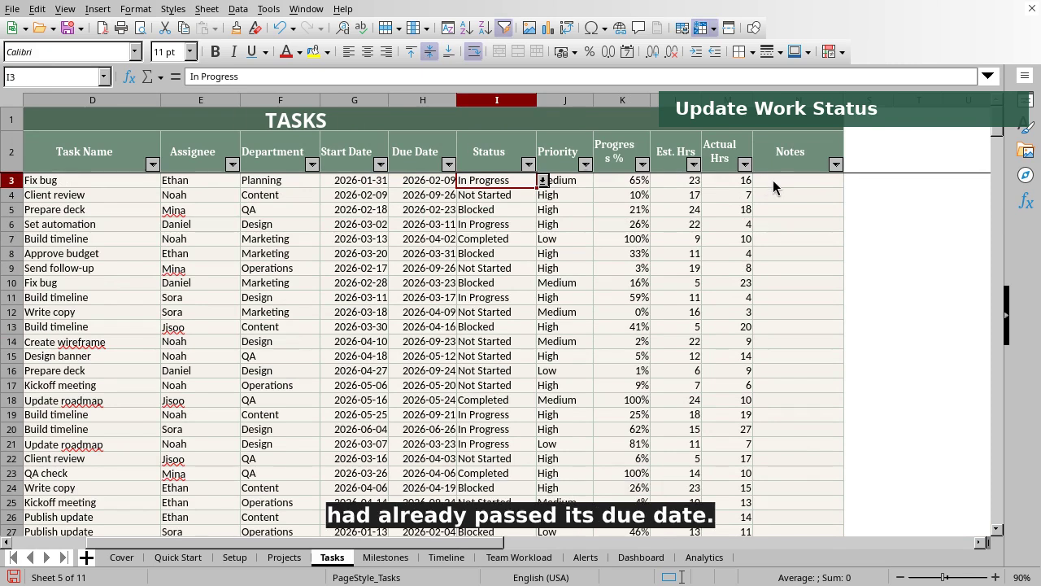
{"action": "type", "text": "Completed"}
{"action": "key", "text": "Return"}
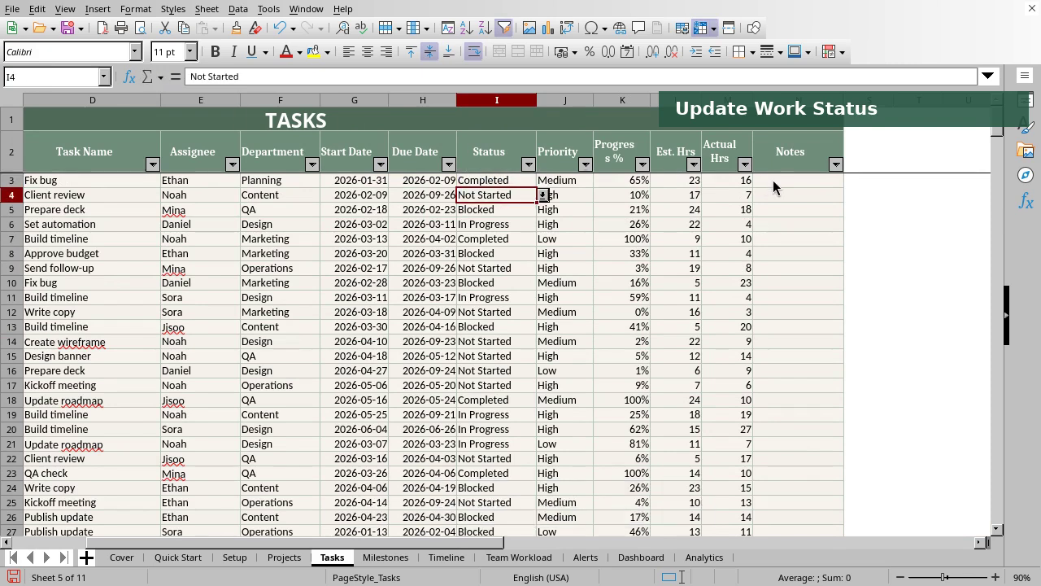
{"action": "left_click", "coordinate": [641, 558]}
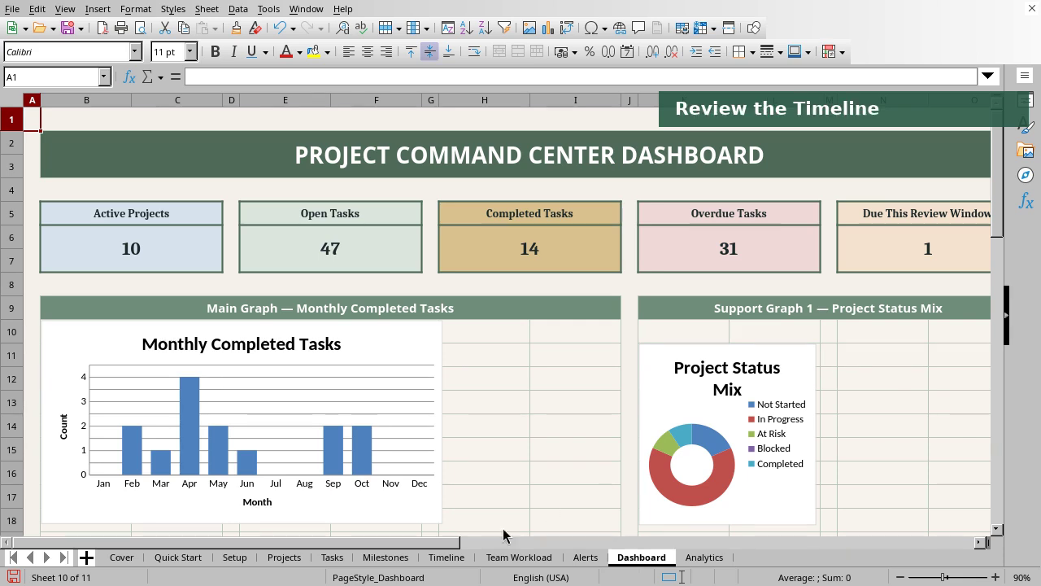
Step: Review the project schedule on the Timeline sheet and each member's task figures on the Team Workload sheet
{"action": "left_click", "coordinate": [447, 559]}
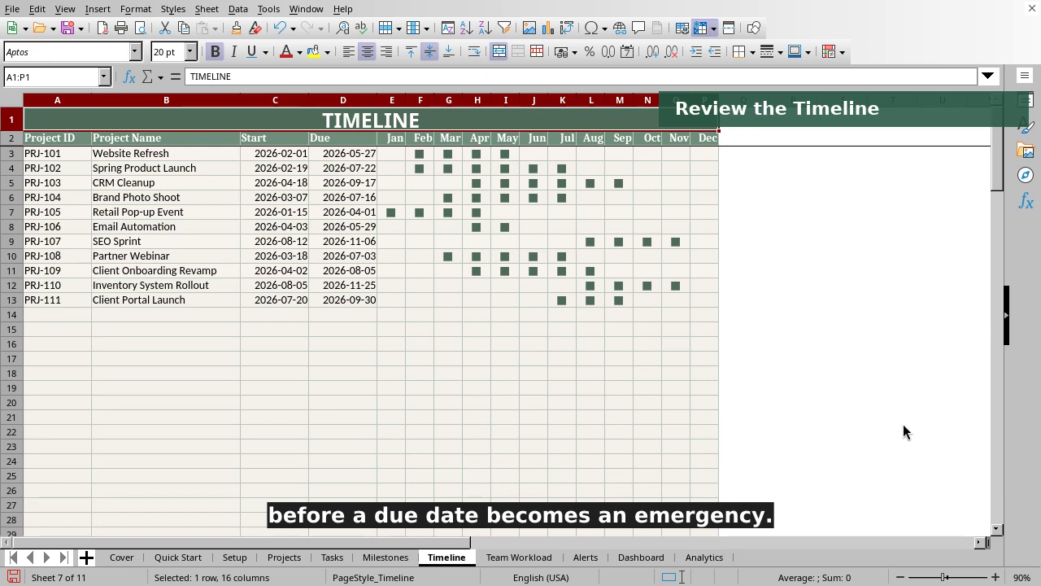
{"action": "scroll", "coordinate": [905, 431], "scroll_direction": "down", "scroll_amount": 4}
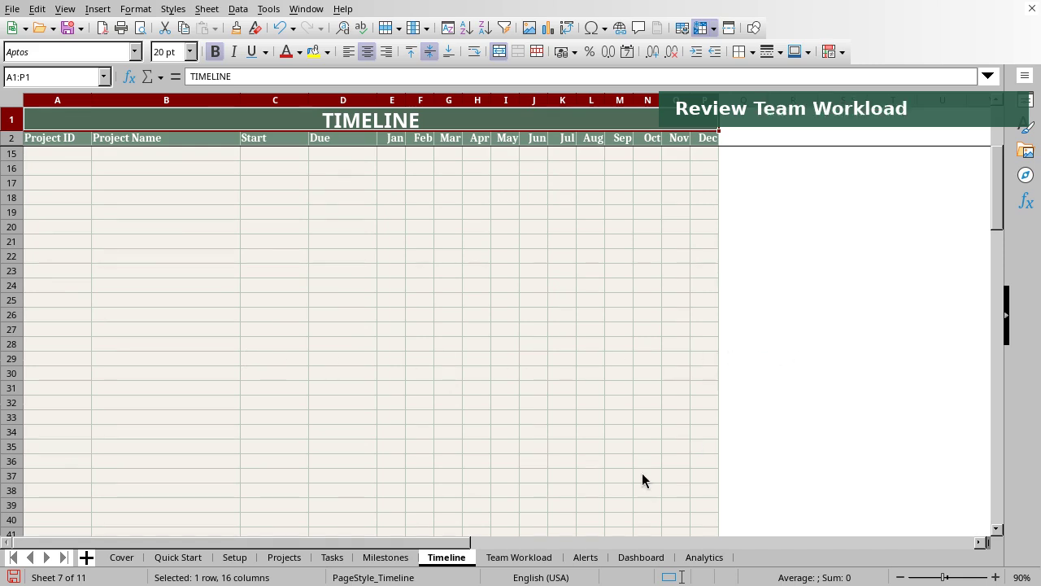
{"action": "left_click", "coordinate": [519, 558]}
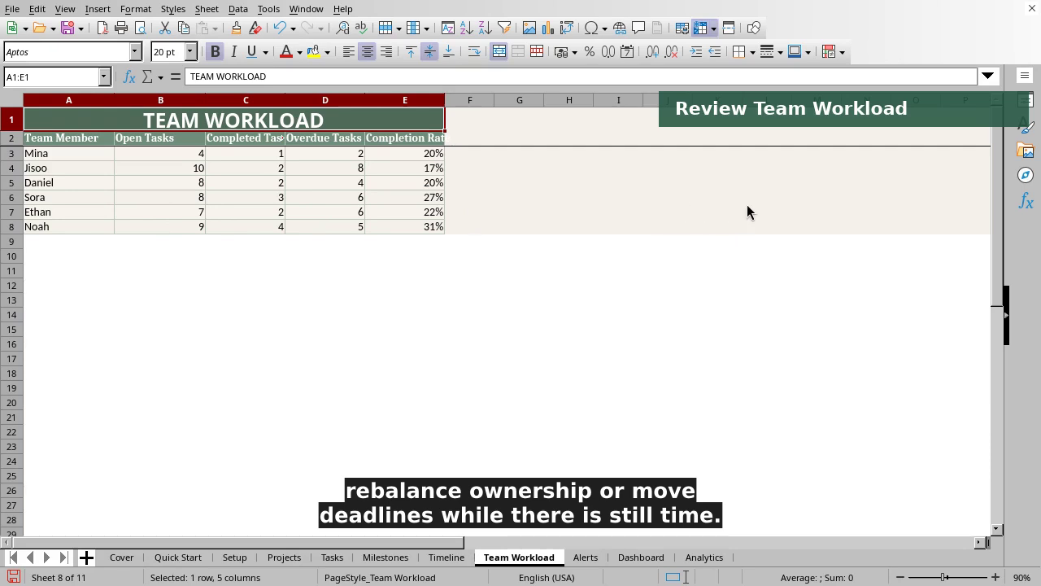
{"action": "scroll", "coordinate": [854, 206], "scroll_direction": "down", "scroll_amount": 4}
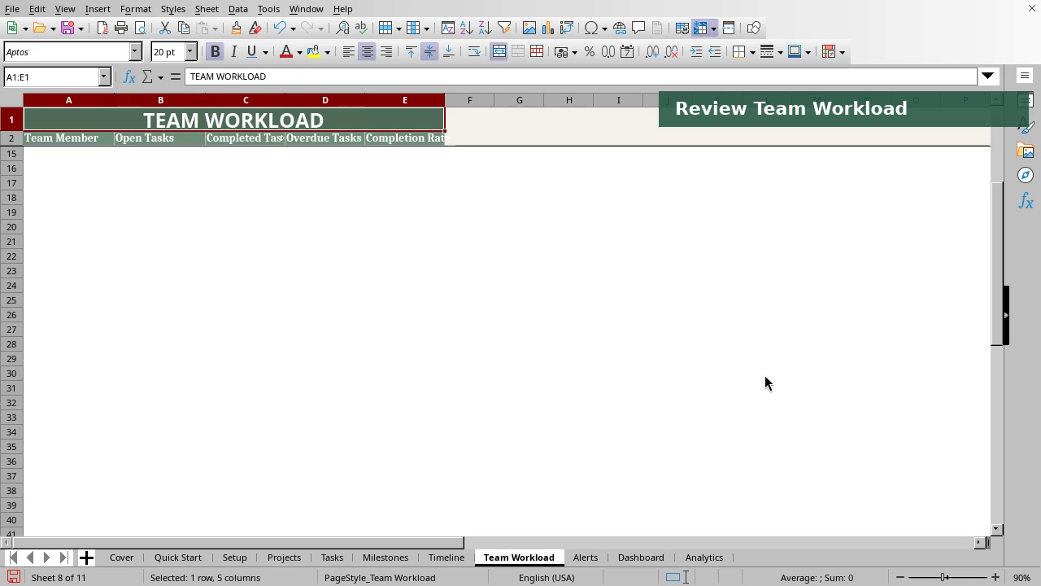
Step: Review the overdue tasks, due-soon tasks and milestones on the Alerts sheet, and the summary figures and charts on the Dashboard
{"action": "left_click", "coordinate": [585, 557]}
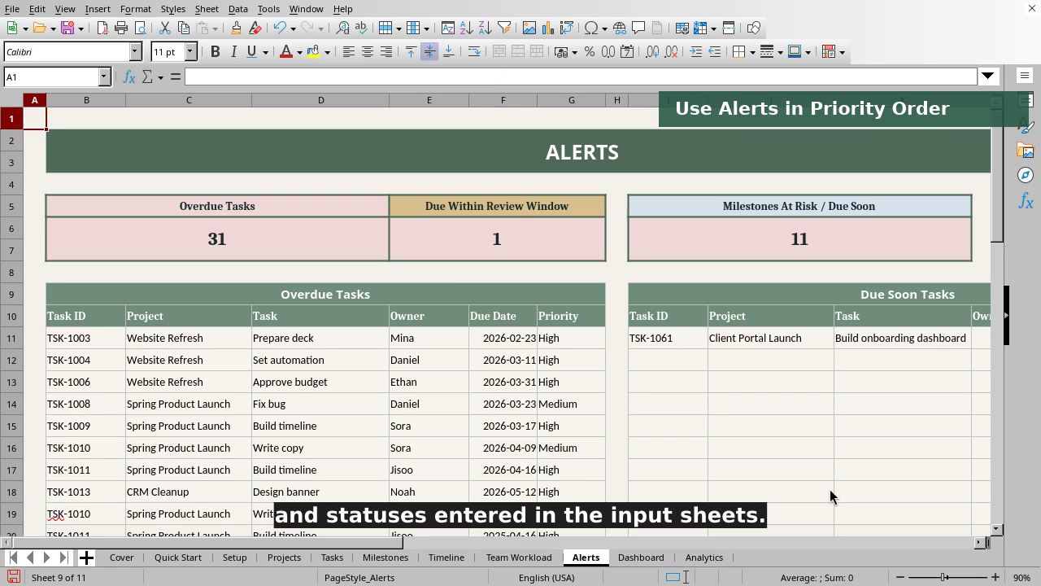
{"action": "scroll", "coordinate": [829, 496], "scroll_direction": "down", "scroll_amount": 3}
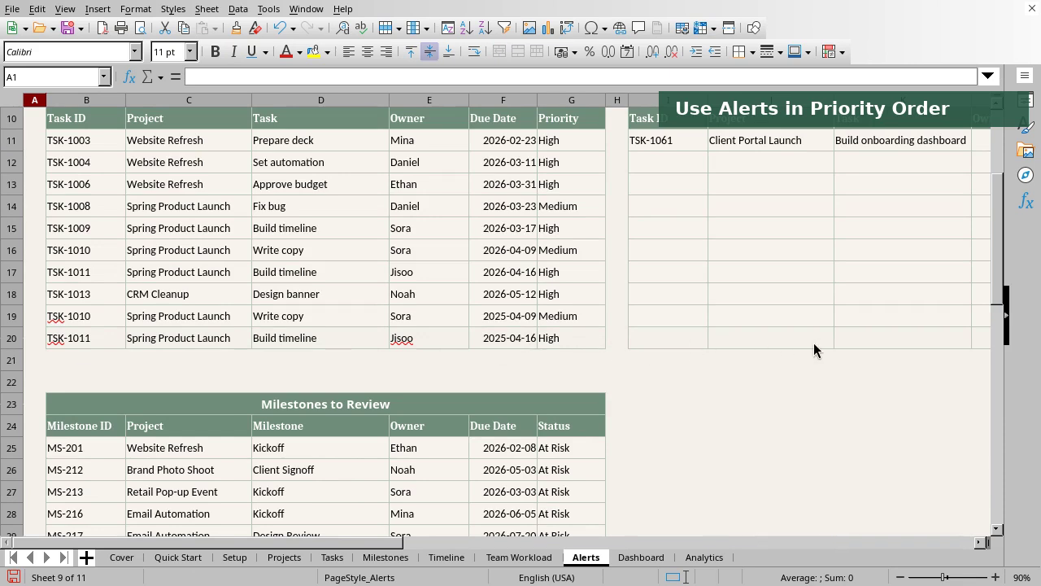
{"action": "left_click", "coordinate": [641, 558]}
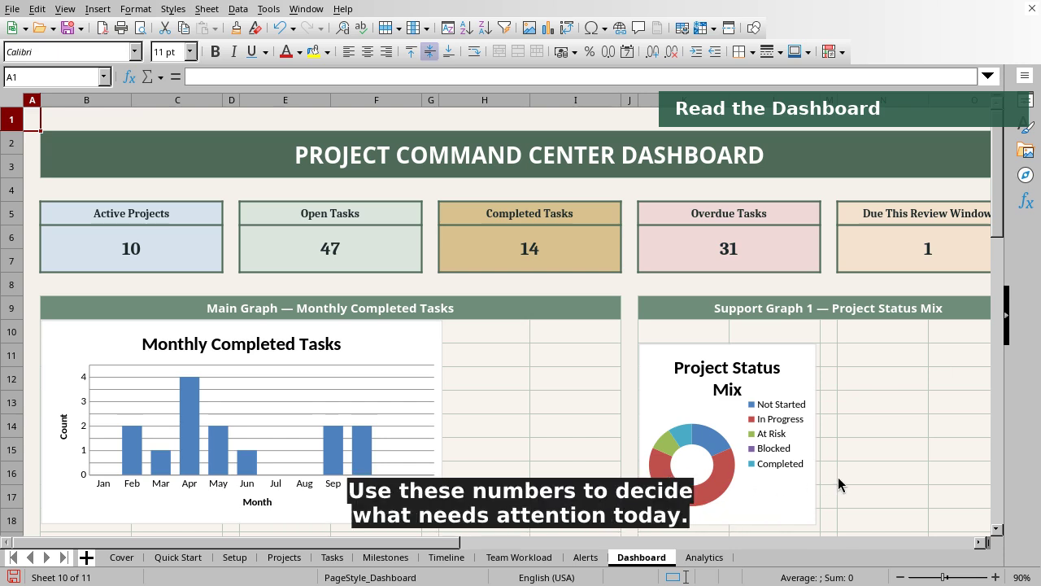
{"action": "scroll", "coordinate": [839, 484], "scroll_direction": "down", "scroll_amount": 4}
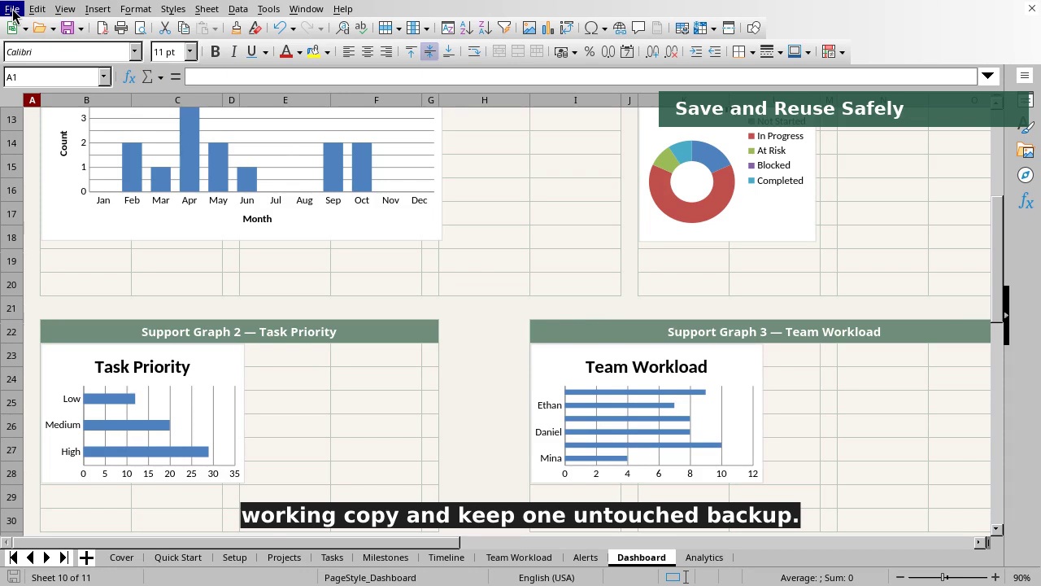
Step: View the Cover sheet, and return to the beginning of the Dashboard sheet
{"action": "left_click", "coordinate": [122, 558]}
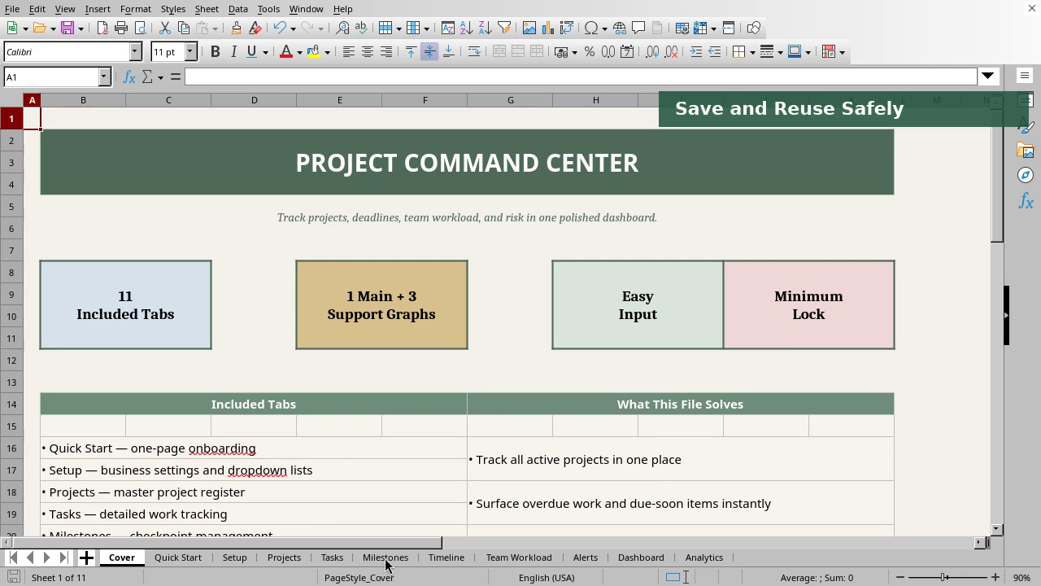
{"action": "left_click", "coordinate": [640, 557]}
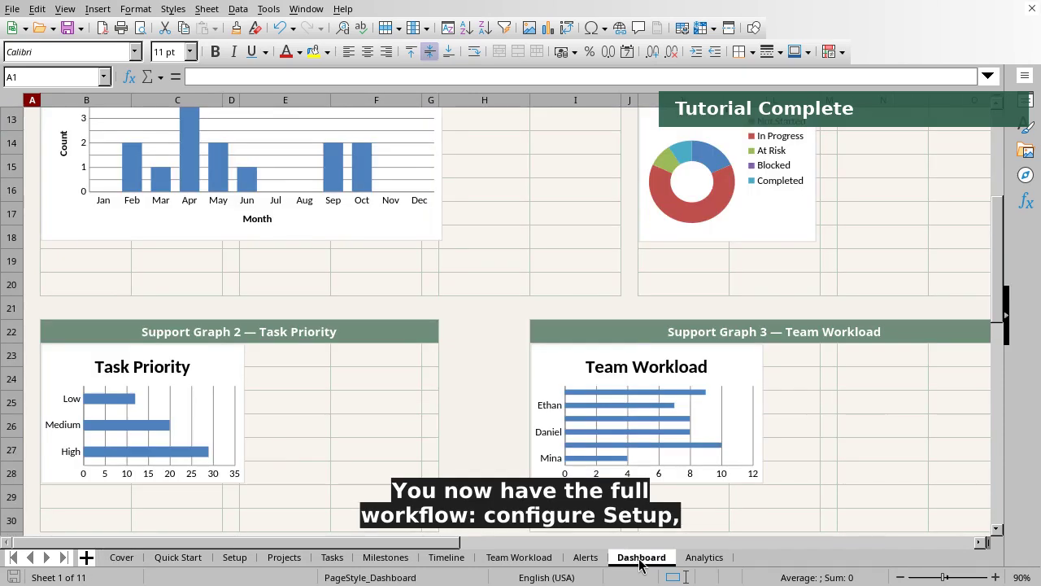
{"action": "key", "text": "ctrl+Home"}
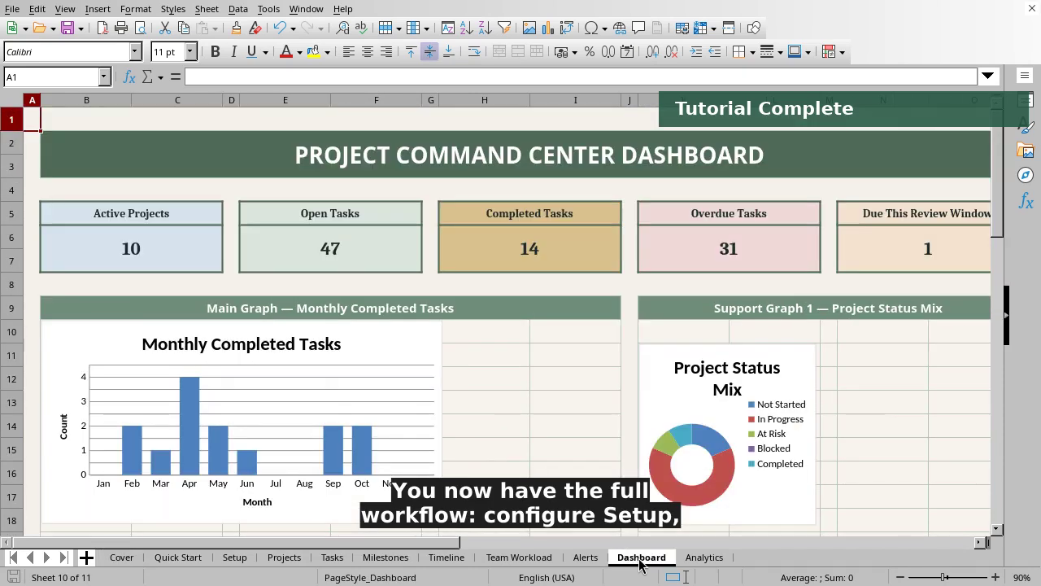